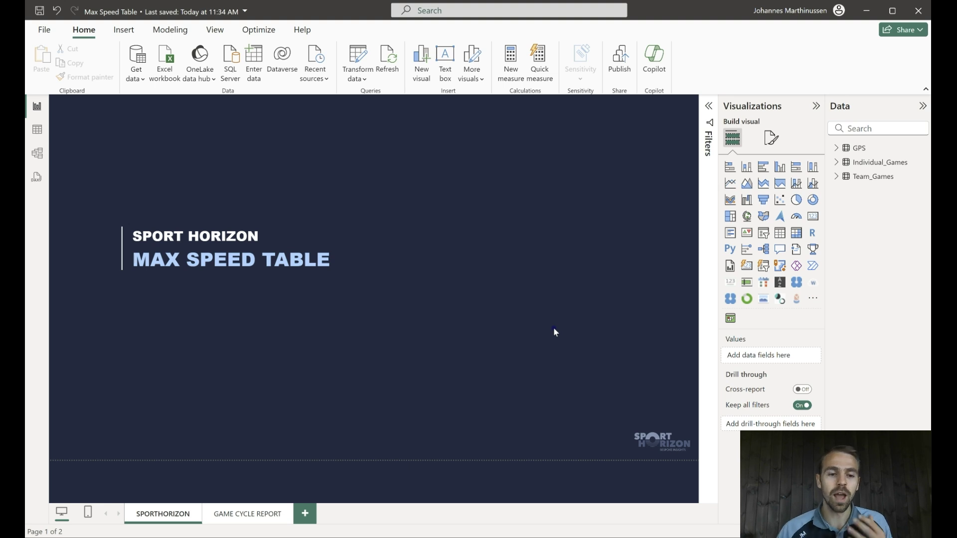
# Step: Go to the Game Cycles Report page and launch Power Query Editor via Transform data
pyautogui.click(260, 516)
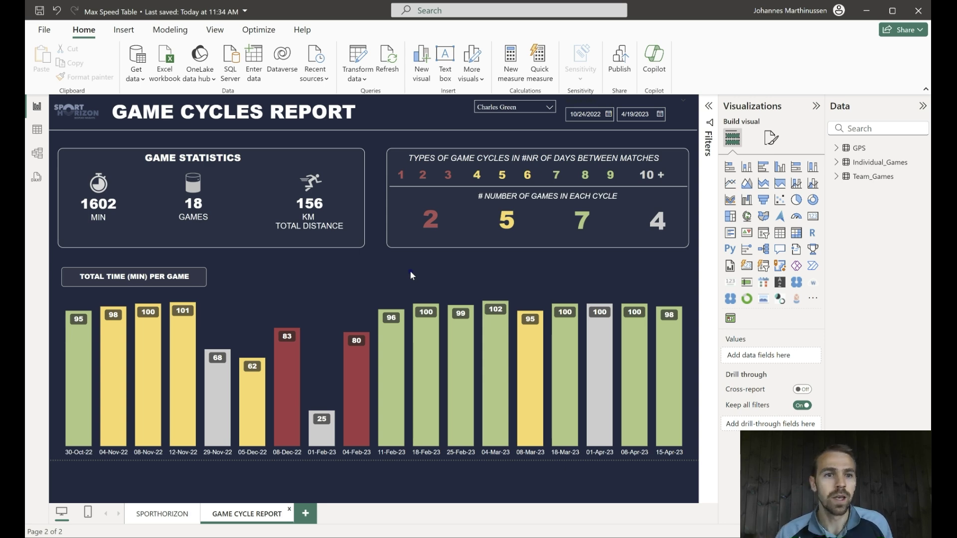
pyautogui.click(357, 58)
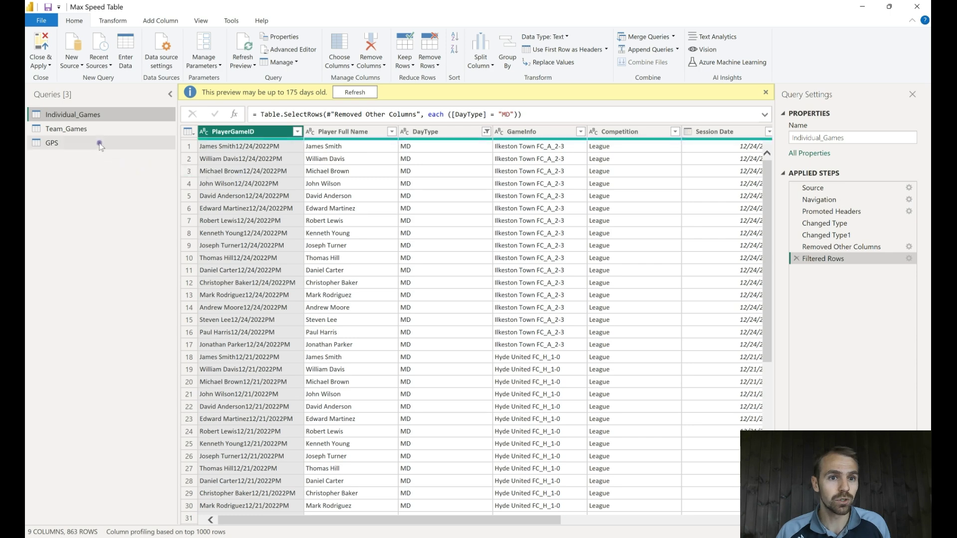
# Step: Preview the GPS query's data and dismiss the outdated-preview notice
pyautogui.click(93, 128)
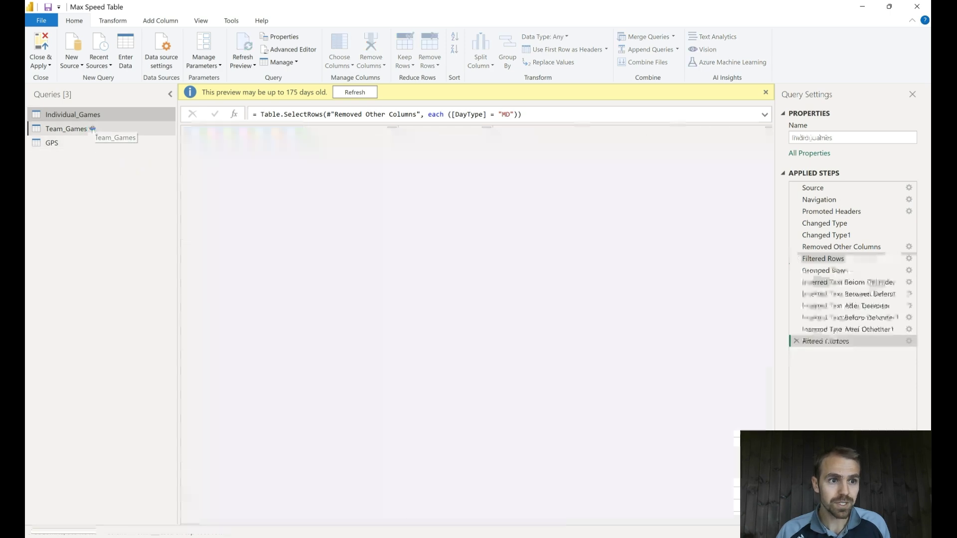
pyautogui.click(86, 143)
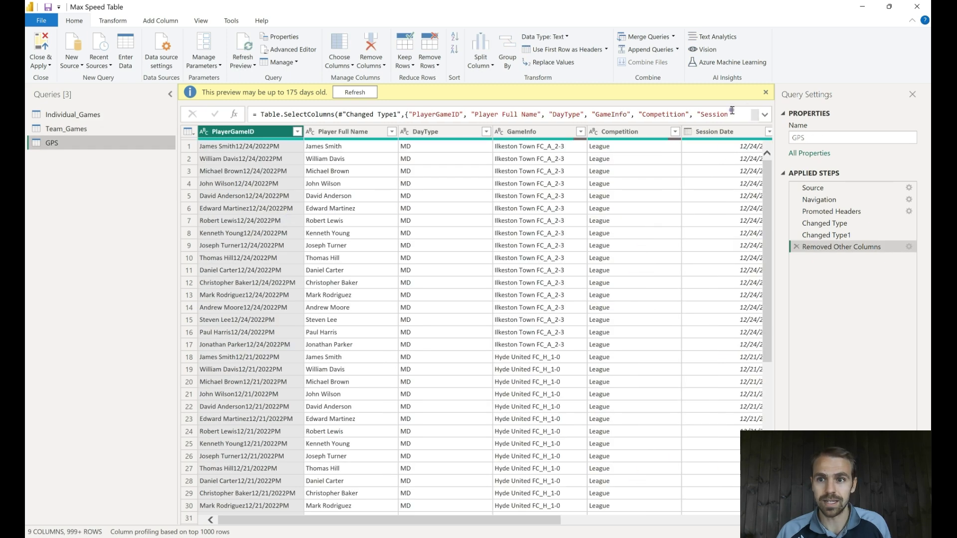
pyautogui.click(766, 92)
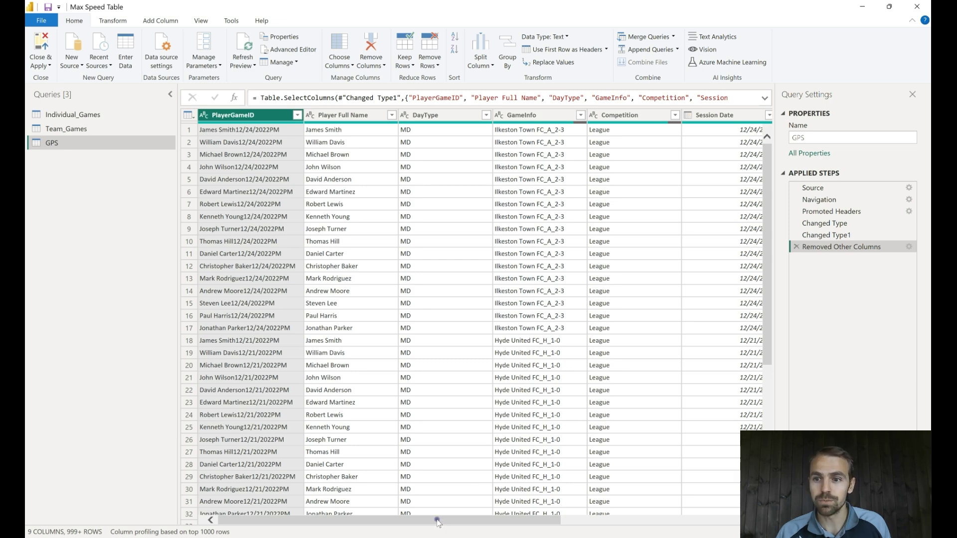
pyautogui.moveTo(437, 521); pyautogui.dragTo(403, 517)
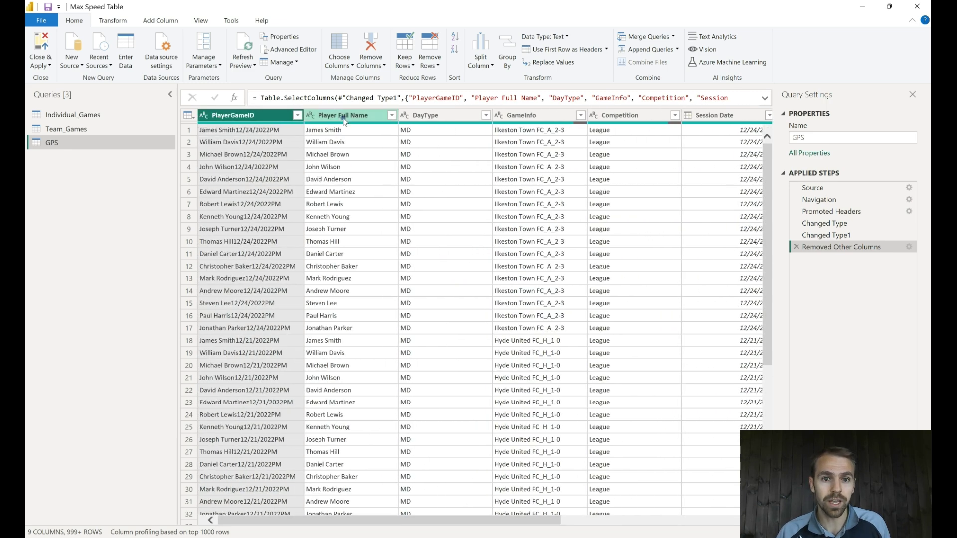
pyautogui.moveTo(487, 521)
pyautogui.mouseDown()
pyautogui.moveTo(670, 522)
pyautogui.moveTo(470, 521)
pyautogui.mouseUp()
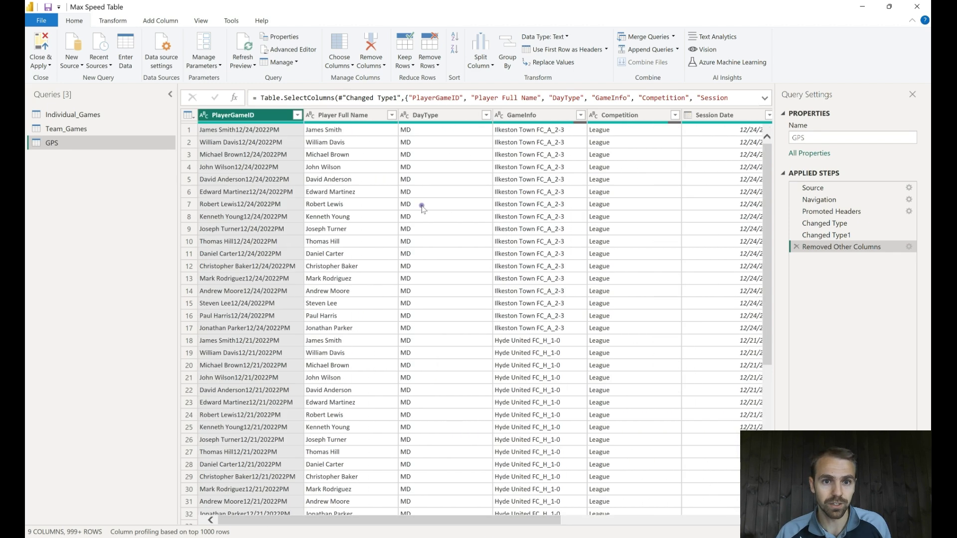
# Step: Review the full list of DayType values without filtering, then select the Max Speed column
pyautogui.click(486, 116)
pyautogui.click(466, 302)
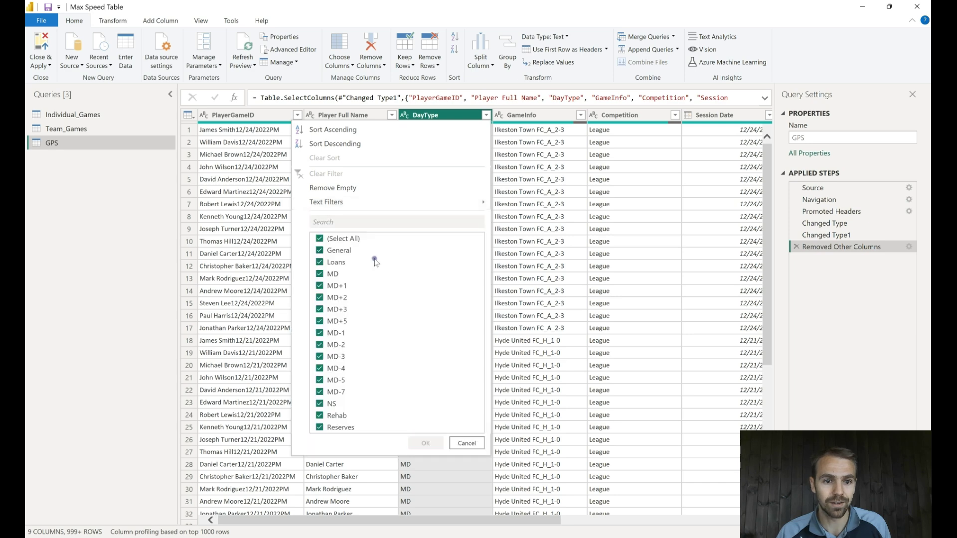
pyautogui.click(466, 443)
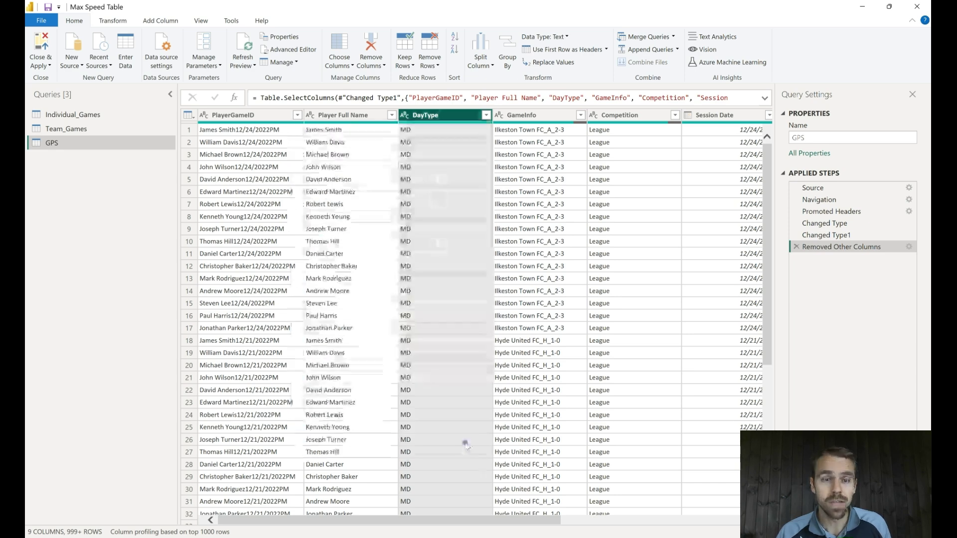
pyautogui.moveTo(477, 521); pyautogui.dragTo(662, 521)
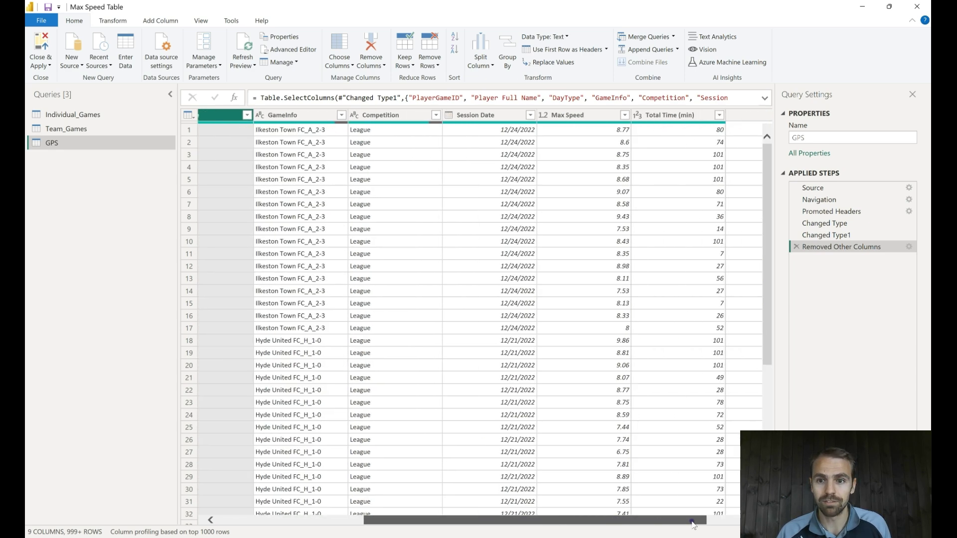
pyautogui.click(523, 115)
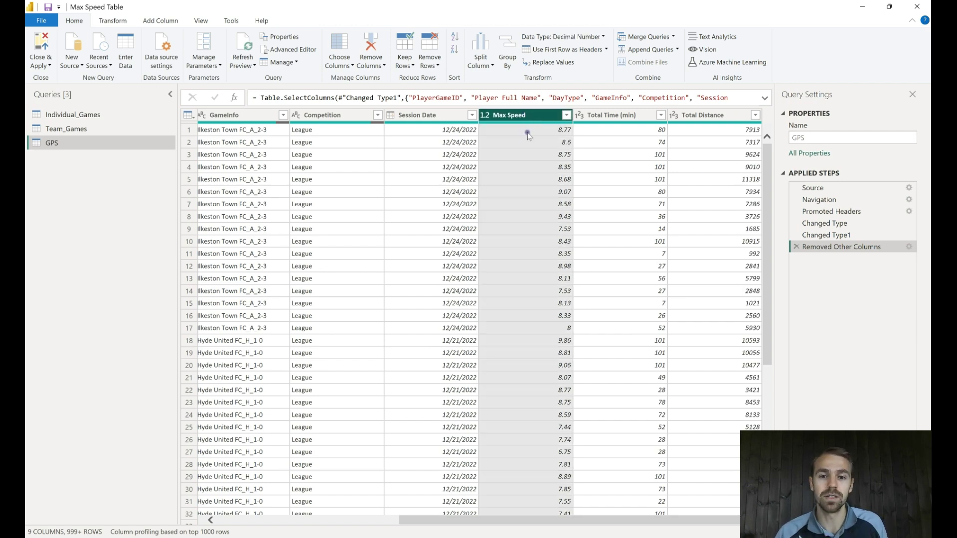
pyautogui.moveTo(517, 521); pyautogui.dragTo(314, 519)
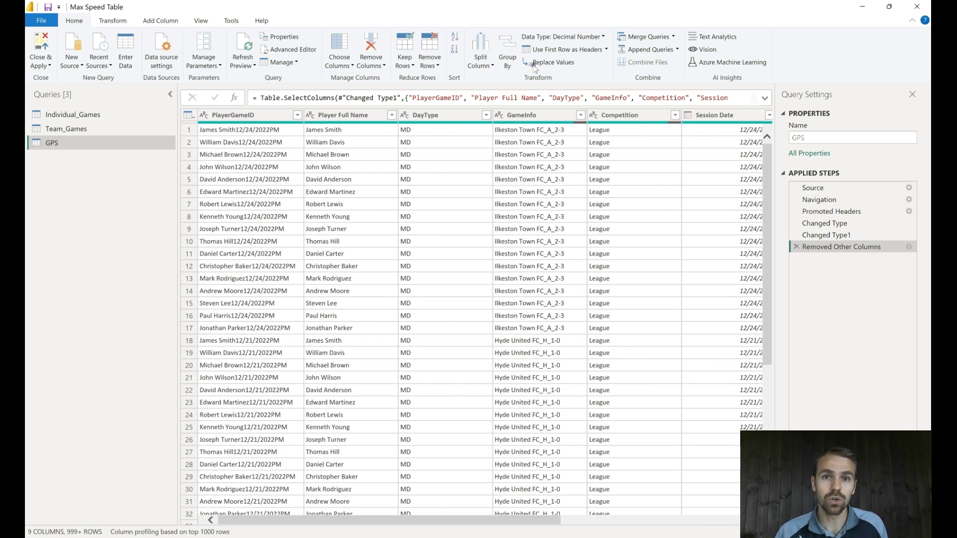
# Step: Group GPS by Player Full Name into a new 'Max Speed' column using Max of Max Speed
pyautogui.click(508, 50)
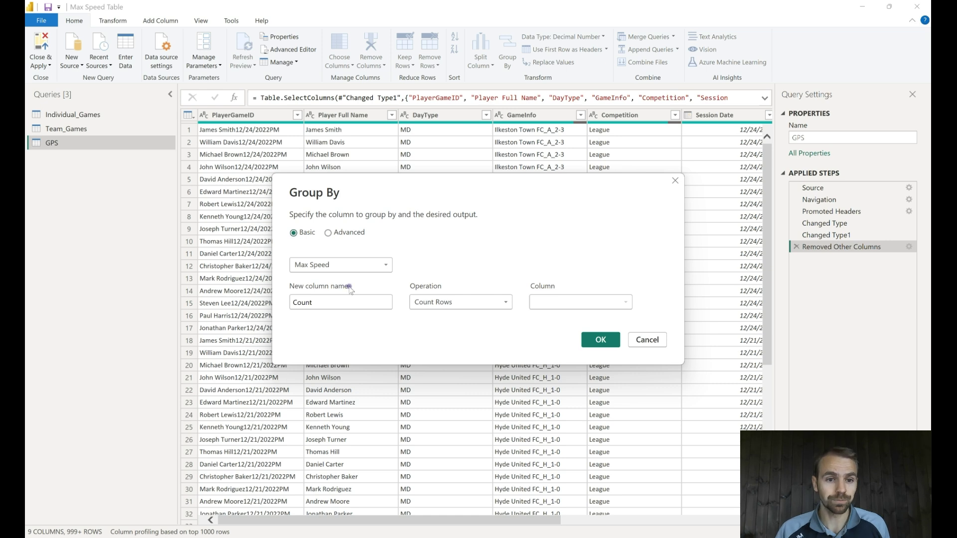
pyautogui.click(347, 266)
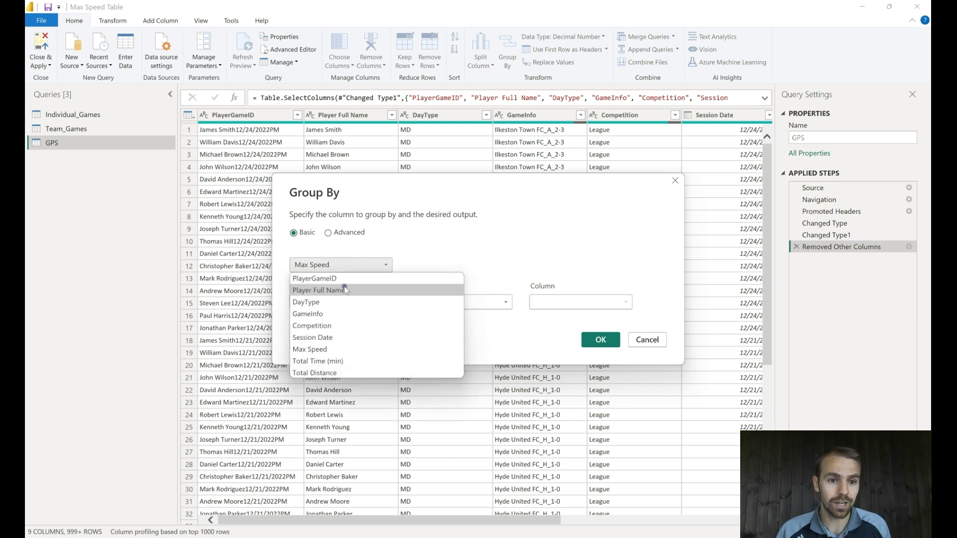
pyautogui.click(344, 290)
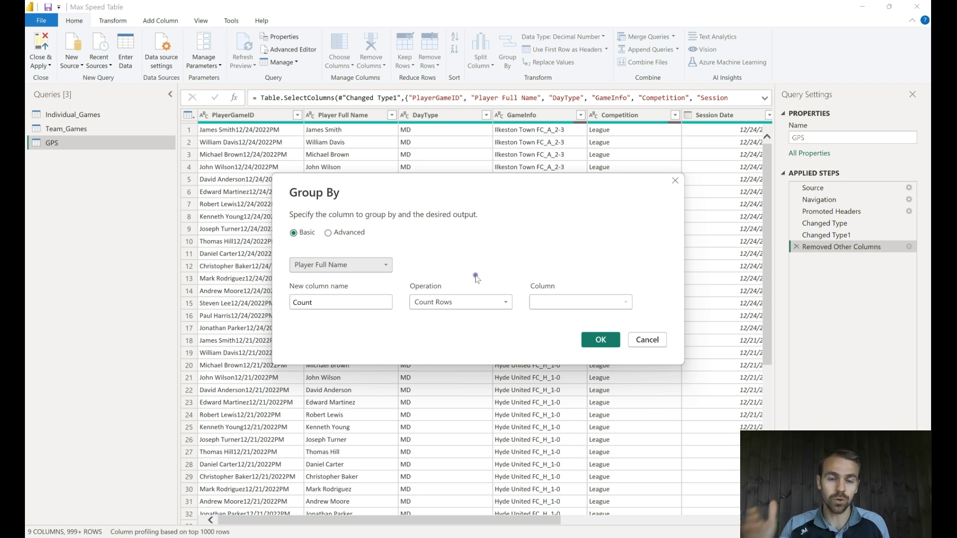
pyautogui.moveTo(333, 303); pyautogui.dragTo(222, 309)
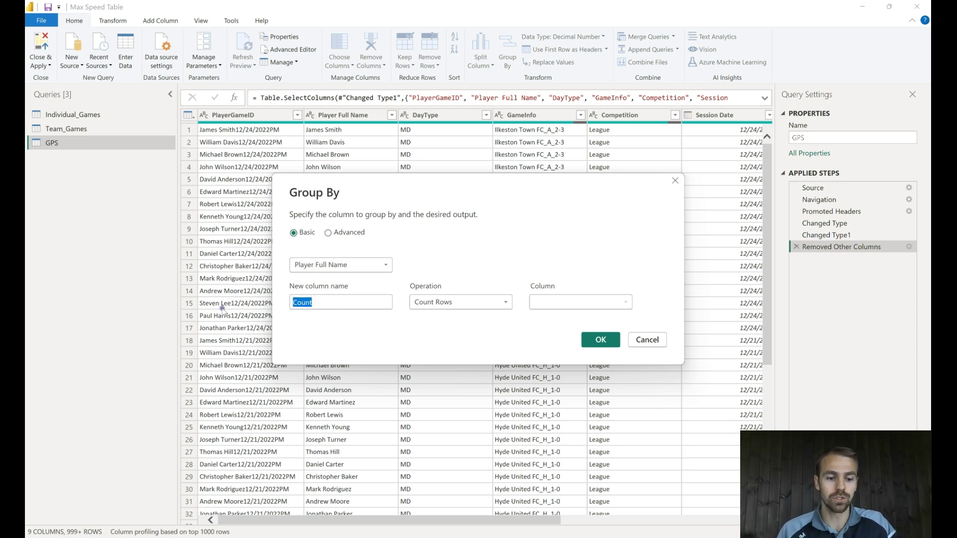
pyautogui.write('Max S')
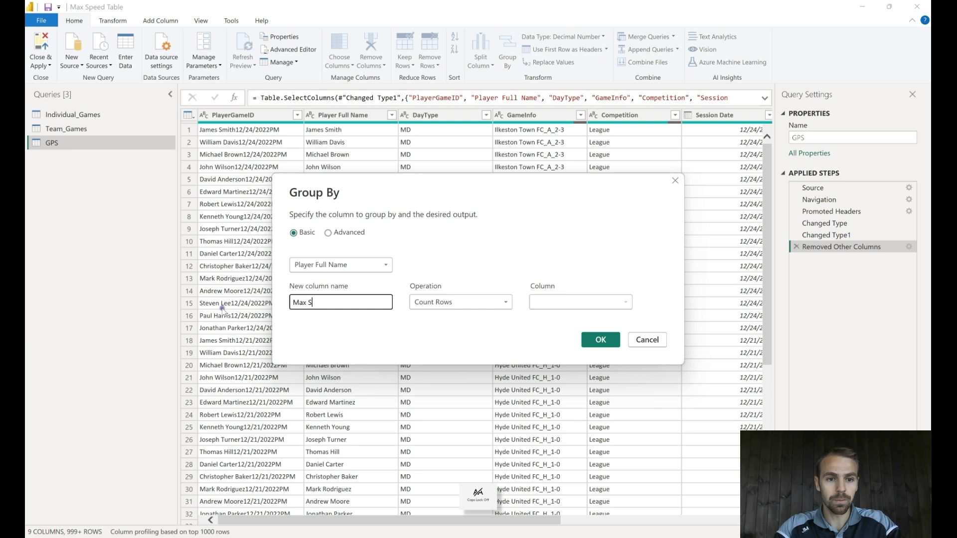
pyautogui.write('peed')
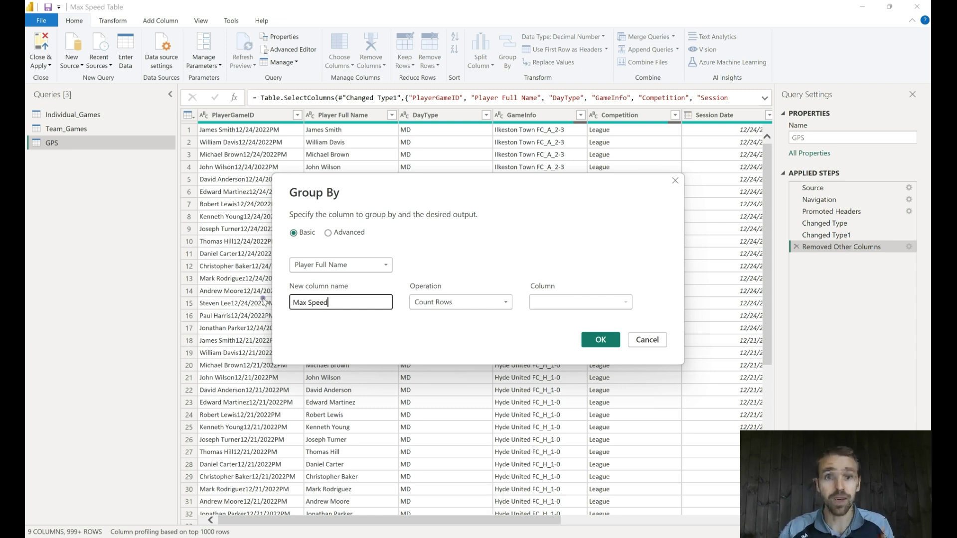
pyautogui.click(461, 303)
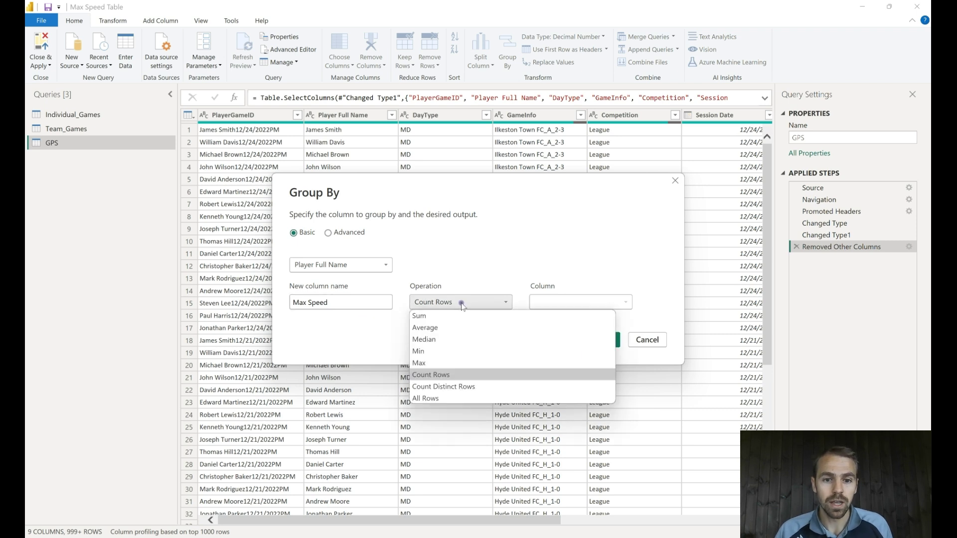
pyautogui.click(443, 363)
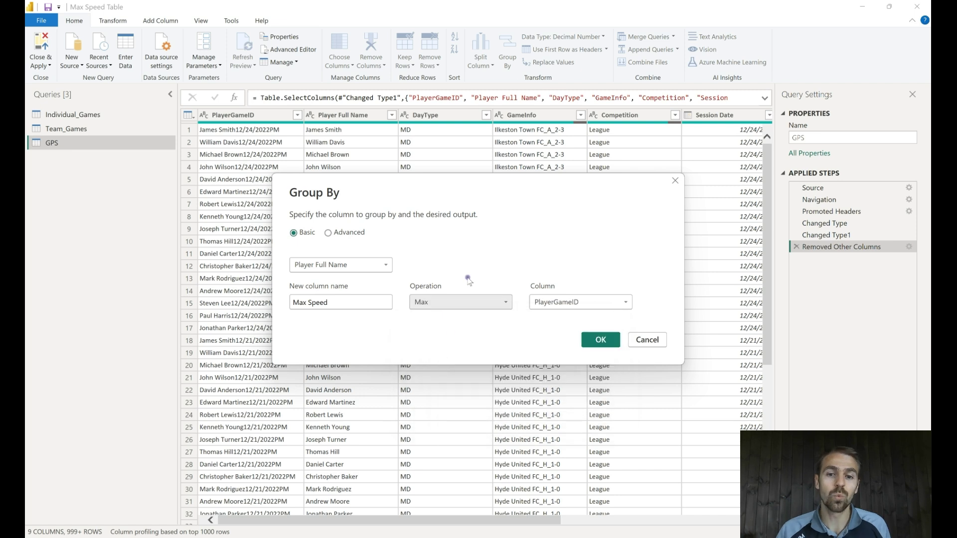
pyautogui.click(533, 303)
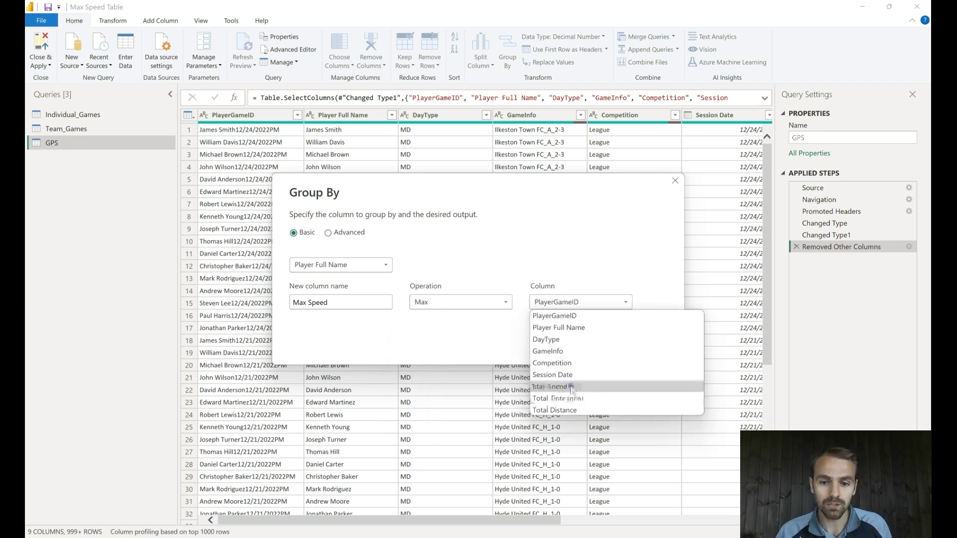
pyautogui.click(554, 387)
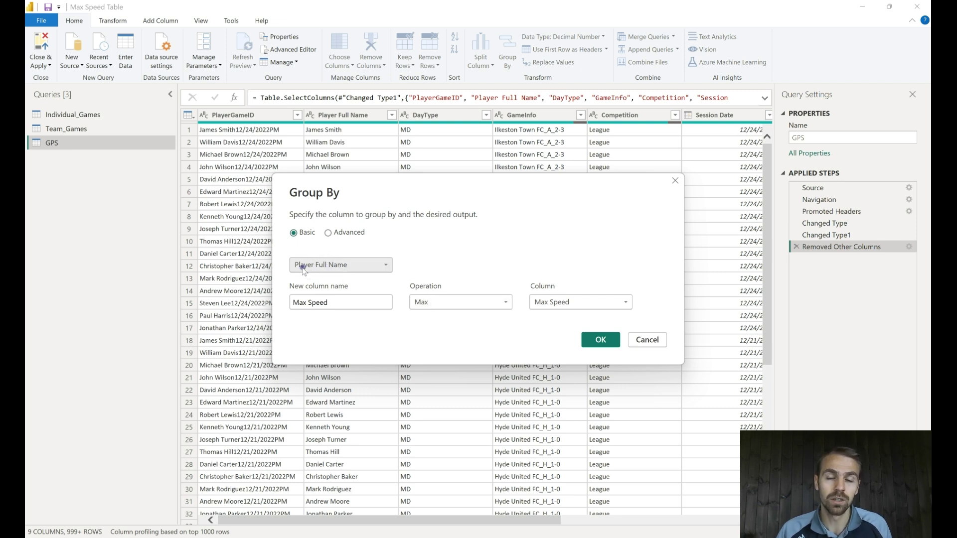
pyautogui.click(600, 340)
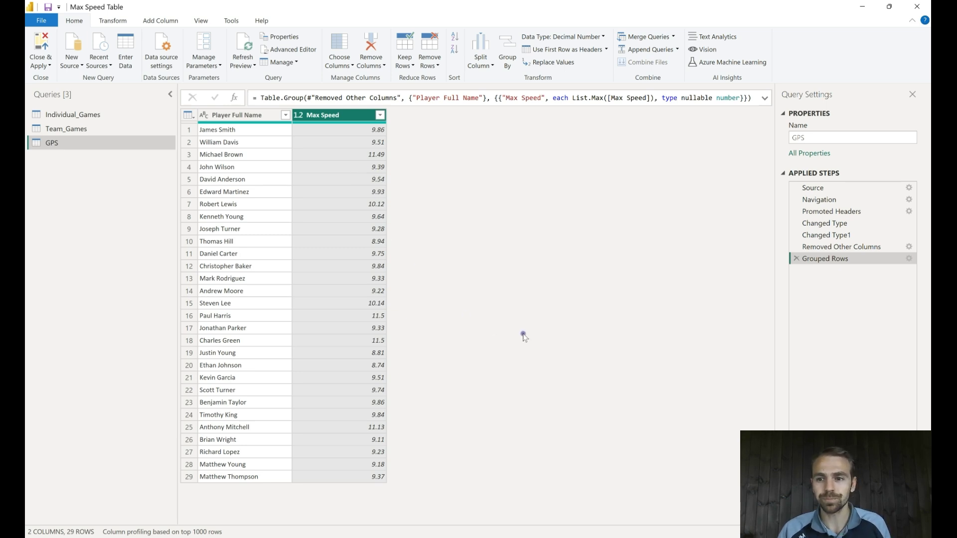
# Step: Filter DayType to only MD at the Removed Other Columns step, then return to Grouped Rows
pyautogui.click(842, 248)
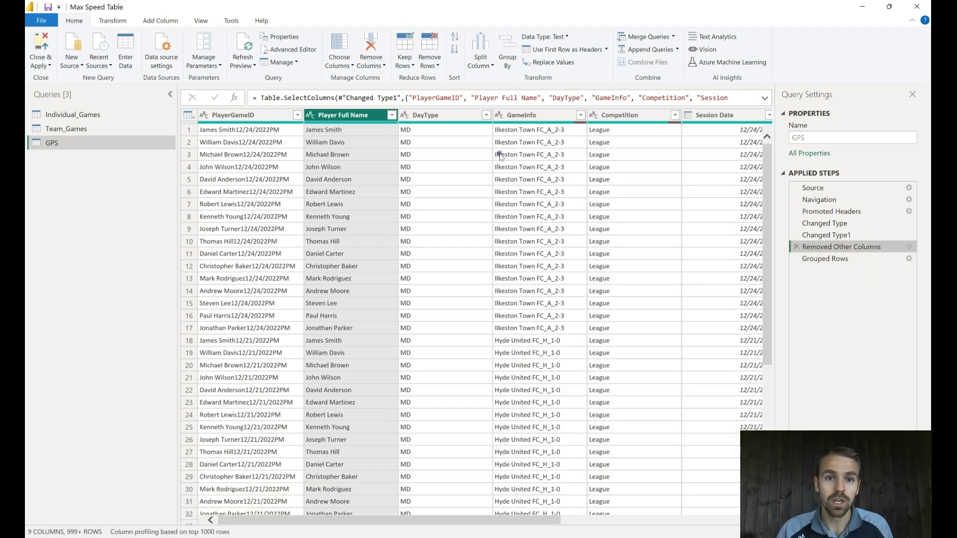
pyautogui.click(487, 117)
pyautogui.click(487, 115)
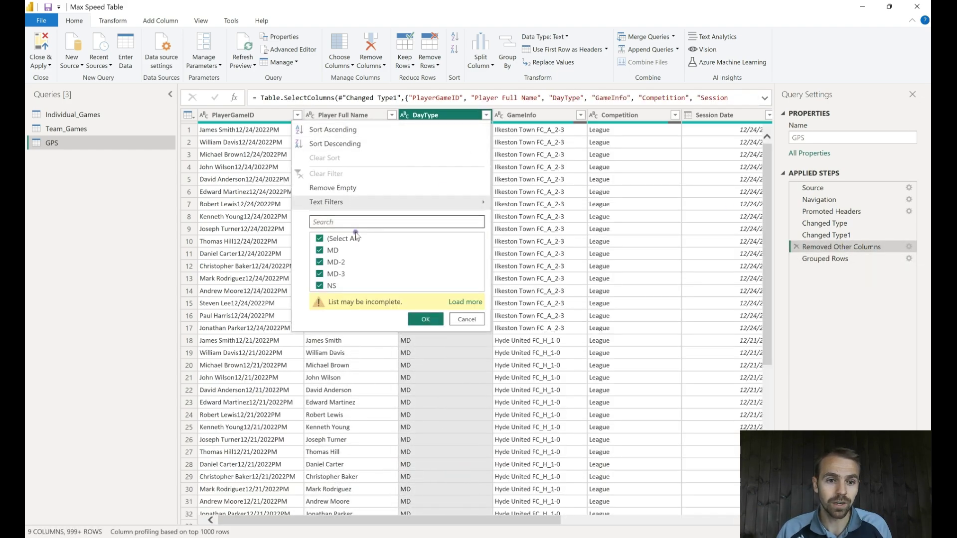
pyautogui.click(336, 239)
pyautogui.click(334, 251)
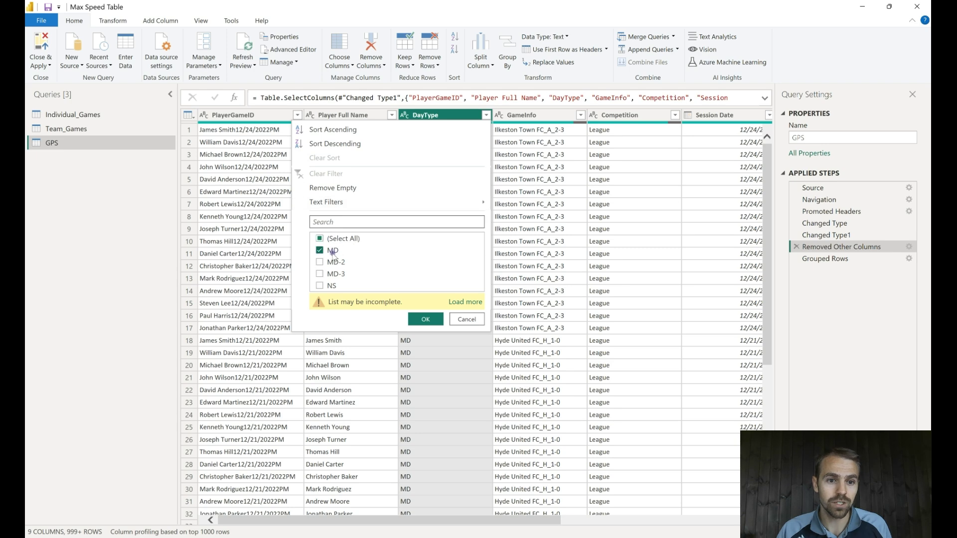
pyautogui.click(424, 320)
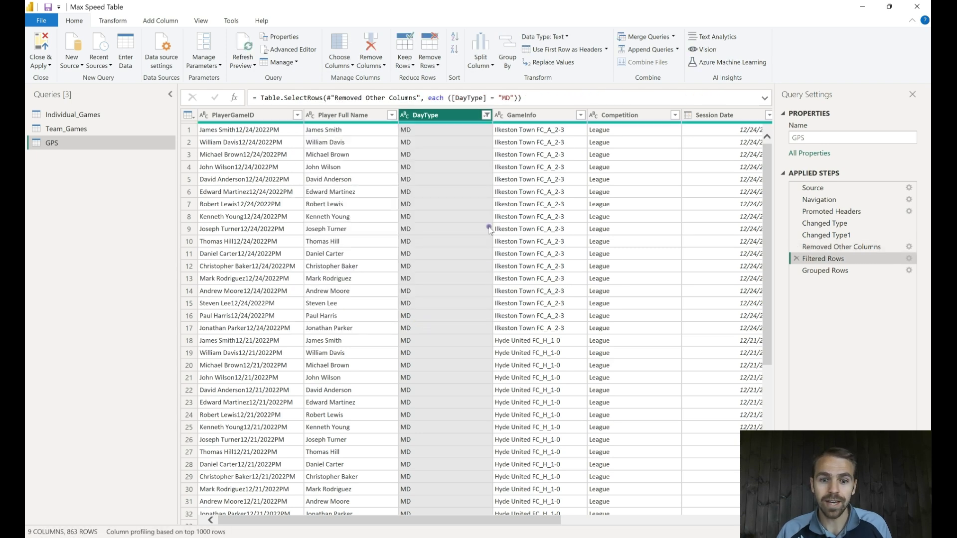
pyautogui.scroll(-6, 474, 375)
pyautogui.scroll(6, 474, 375)
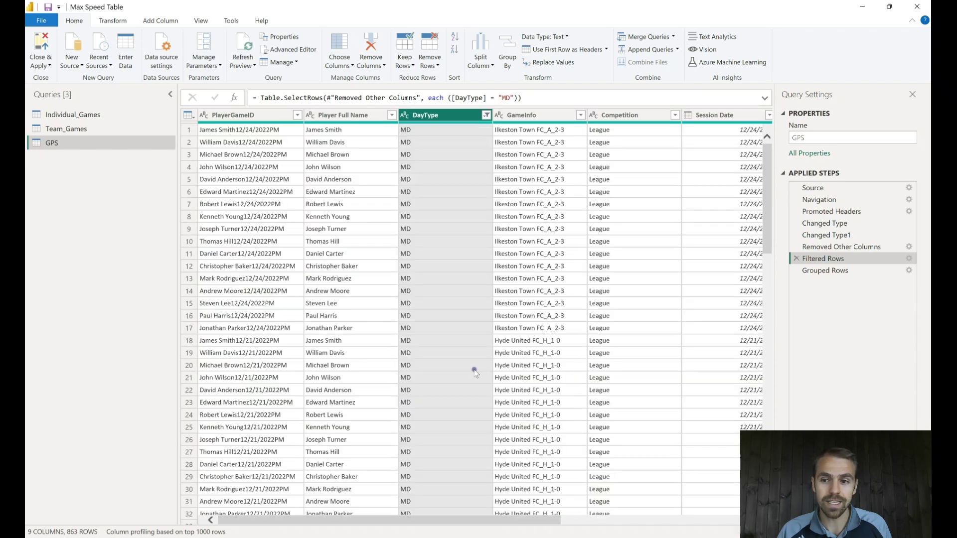
pyautogui.click(825, 271)
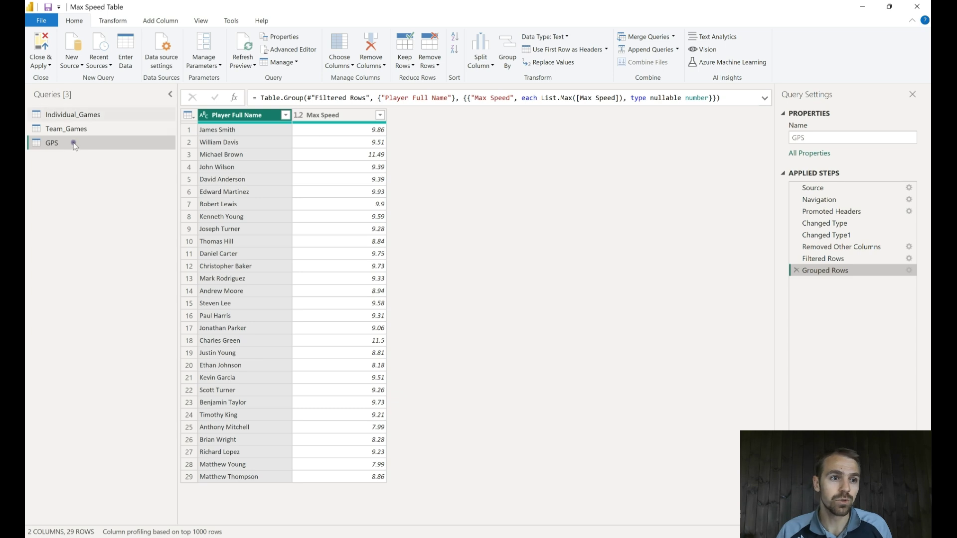
pyautogui.rightClick(56, 144)
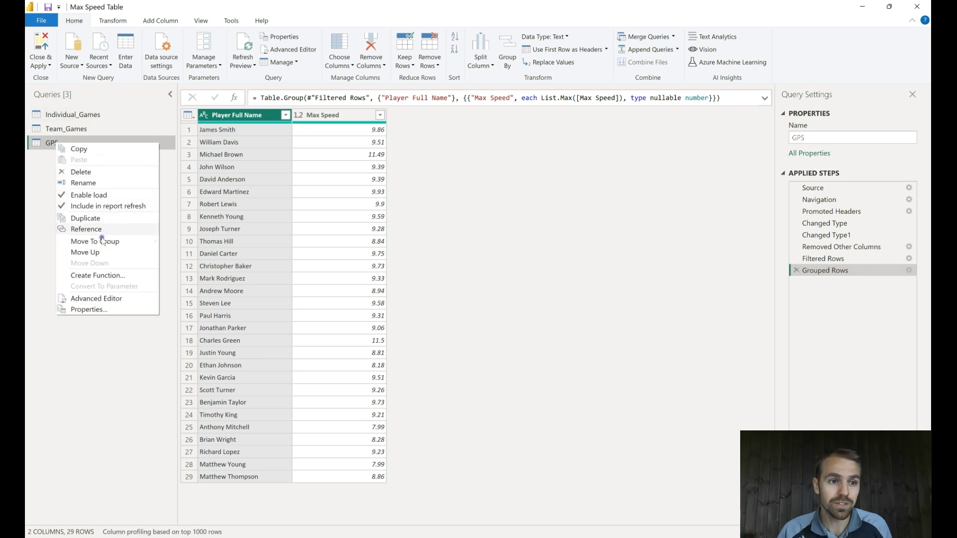
# Step: Close & Apply the query, check the 29-row GPS table in Table view, then return to Report view
pyautogui.click(41, 212)
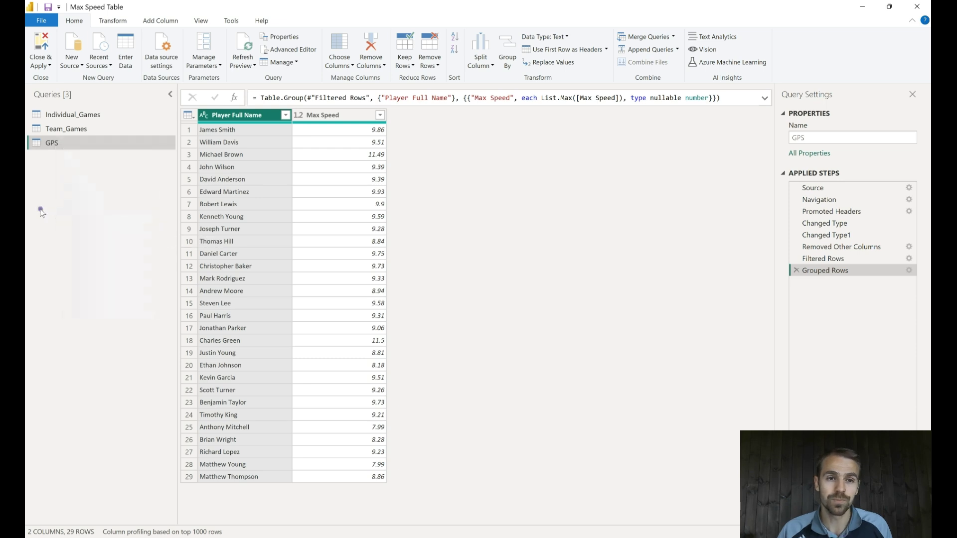
pyautogui.click(42, 41)
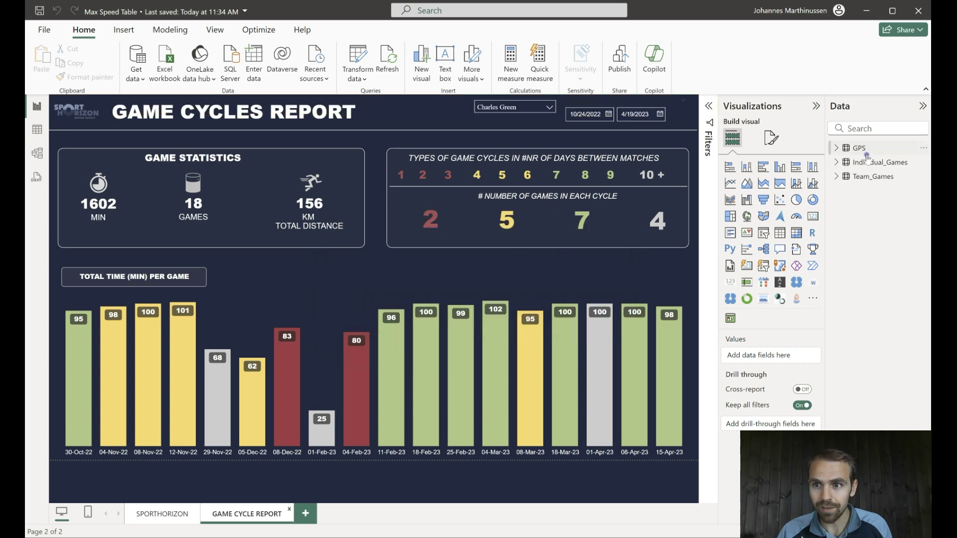
pyautogui.click(38, 129)
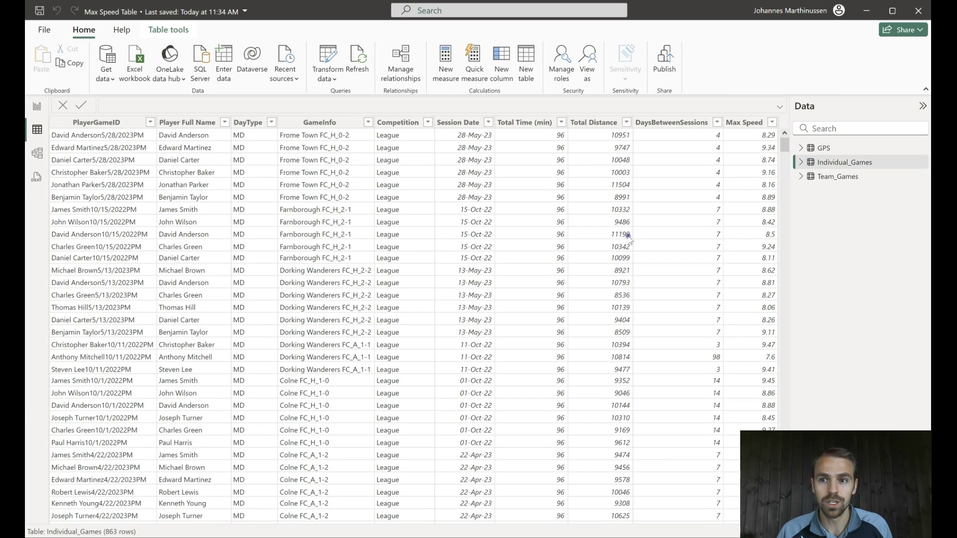
pyautogui.click(824, 148)
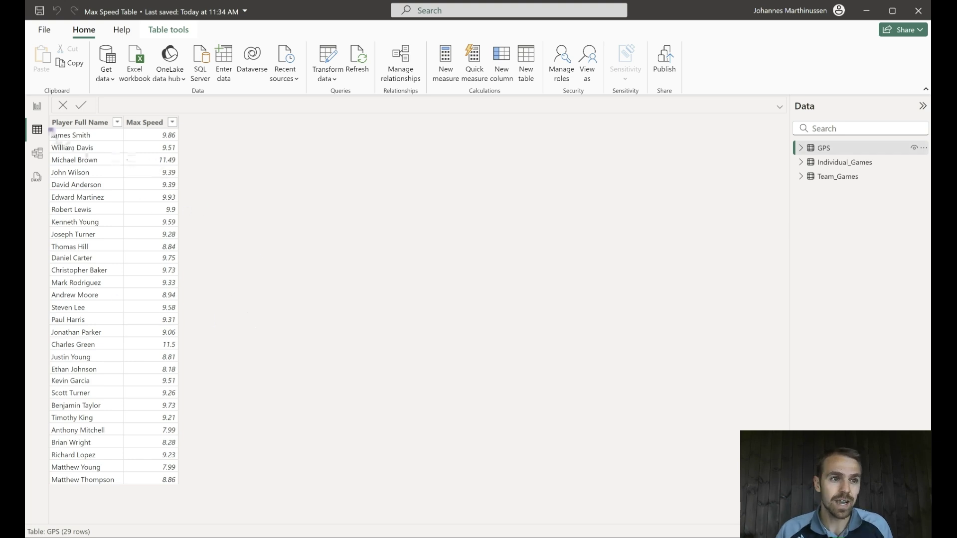
pyautogui.click(37, 106)
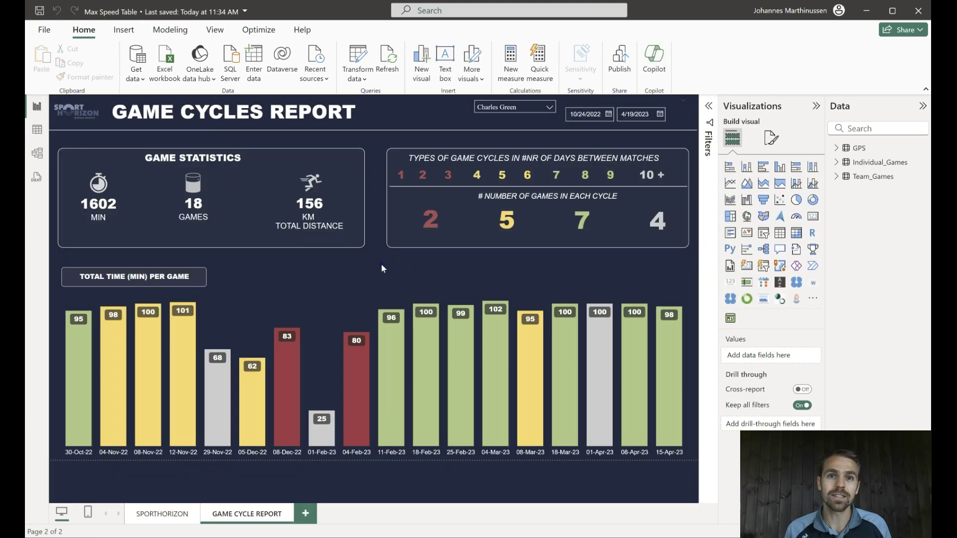